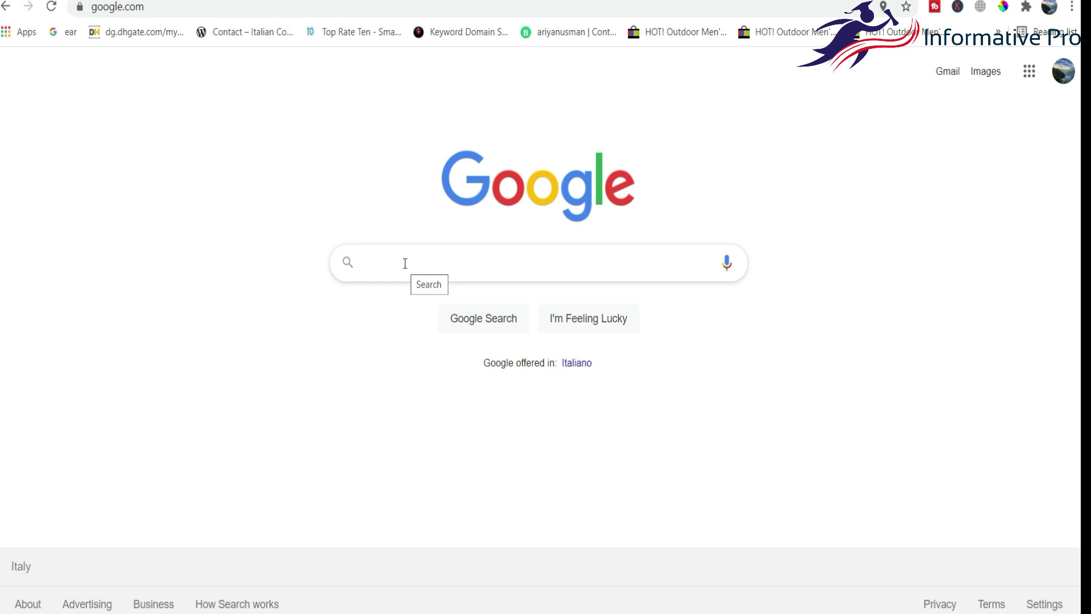
# Step: Search Google for 'vaccino covid lombardia' and open 'Prenotazione Vaccinazioni Anti COVID-19 in Lombardia'
pyautogui.write('va')
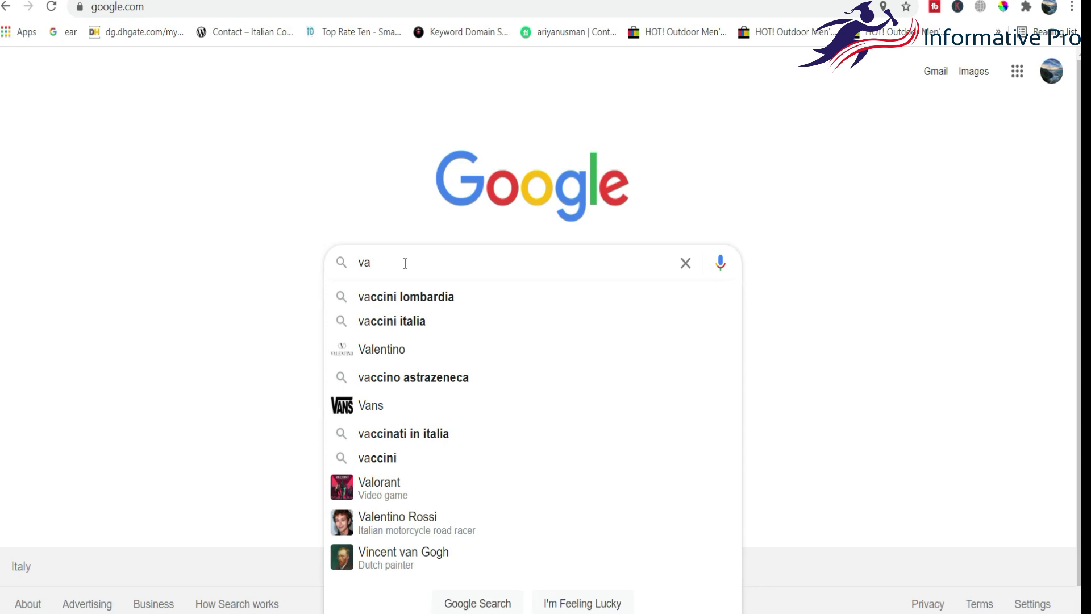
pyautogui.write('ccione ')
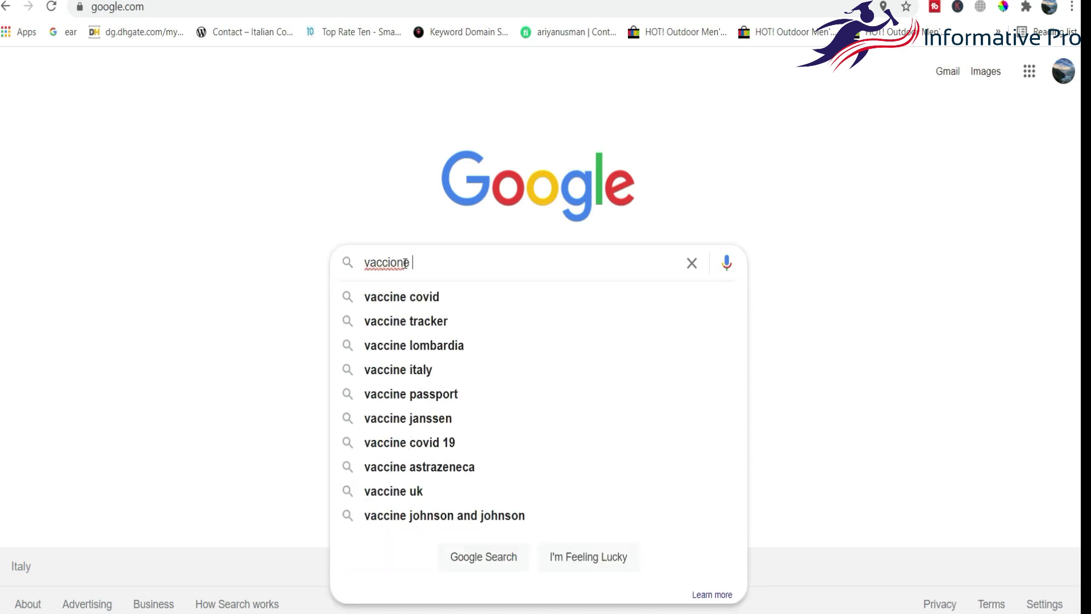
pyautogui.write('covid ')
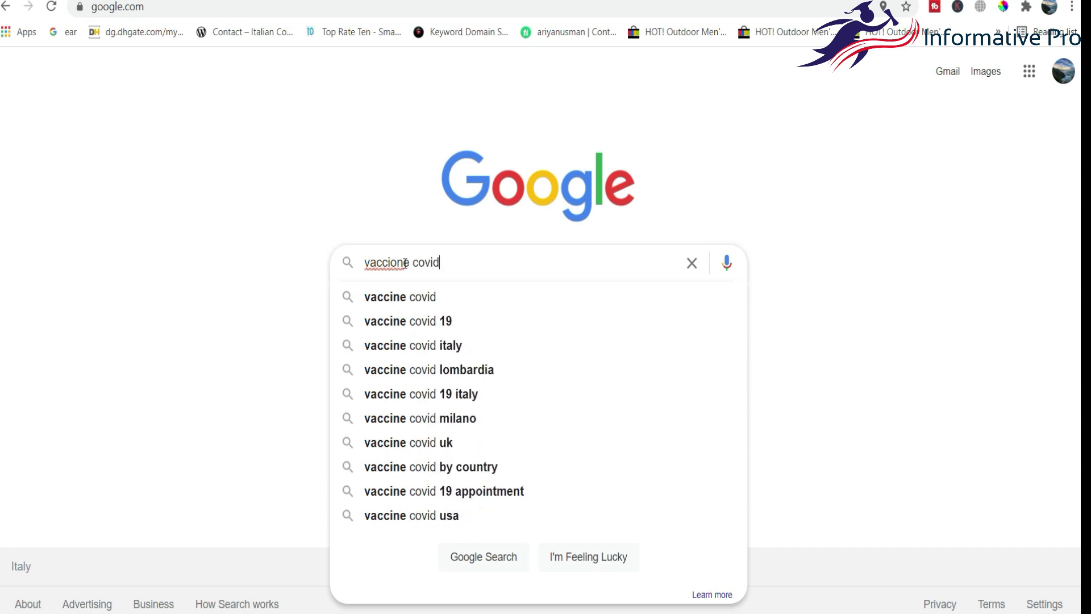
pyautogui.write('l')
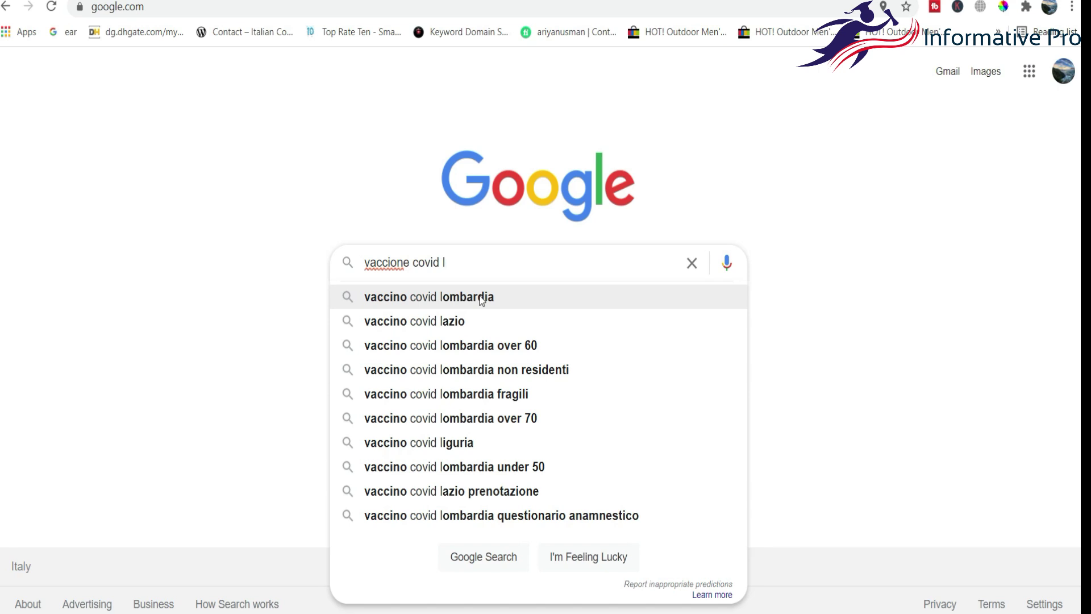
pyautogui.click(481, 300)
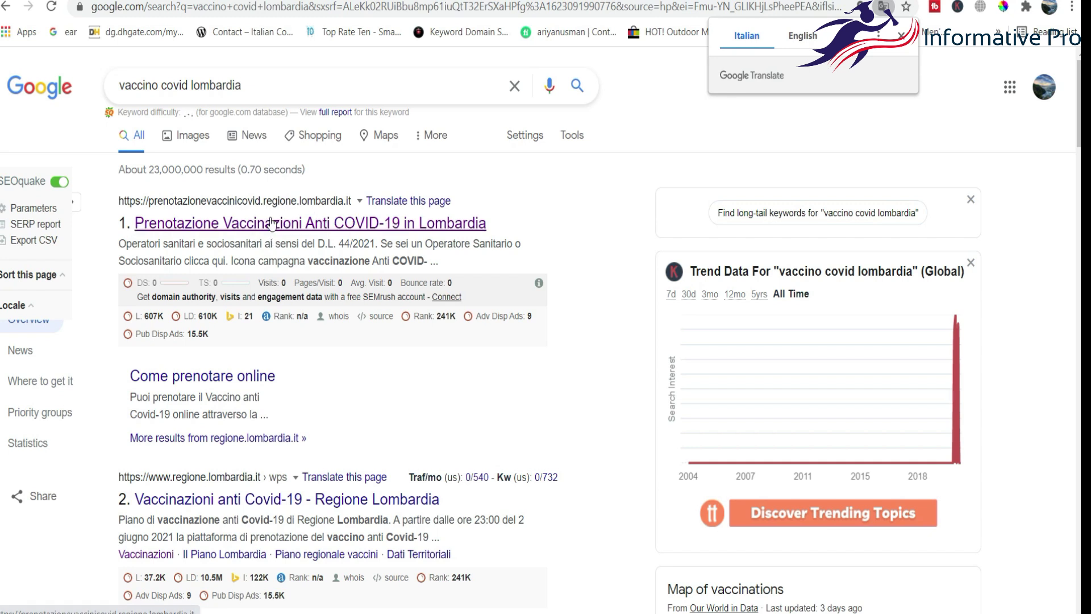
pyautogui.click(272, 222)
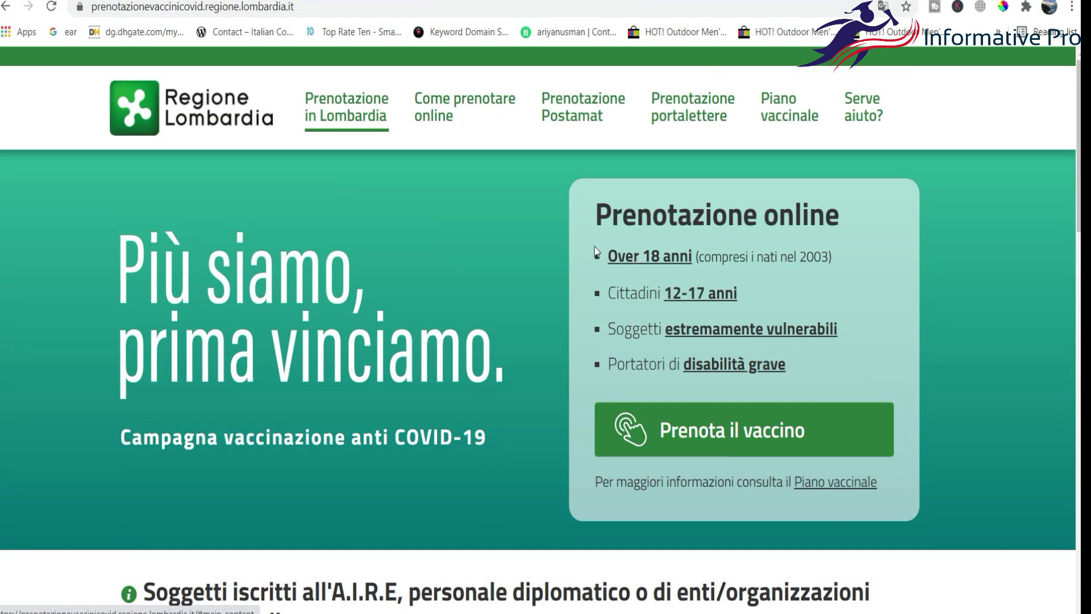
# Step: Choose the 'Over 18 anni' category and select 'Prenota il vaccino' to reach the login page
pyautogui.moveTo(604, 255); pyautogui.dragTo(813, 370)
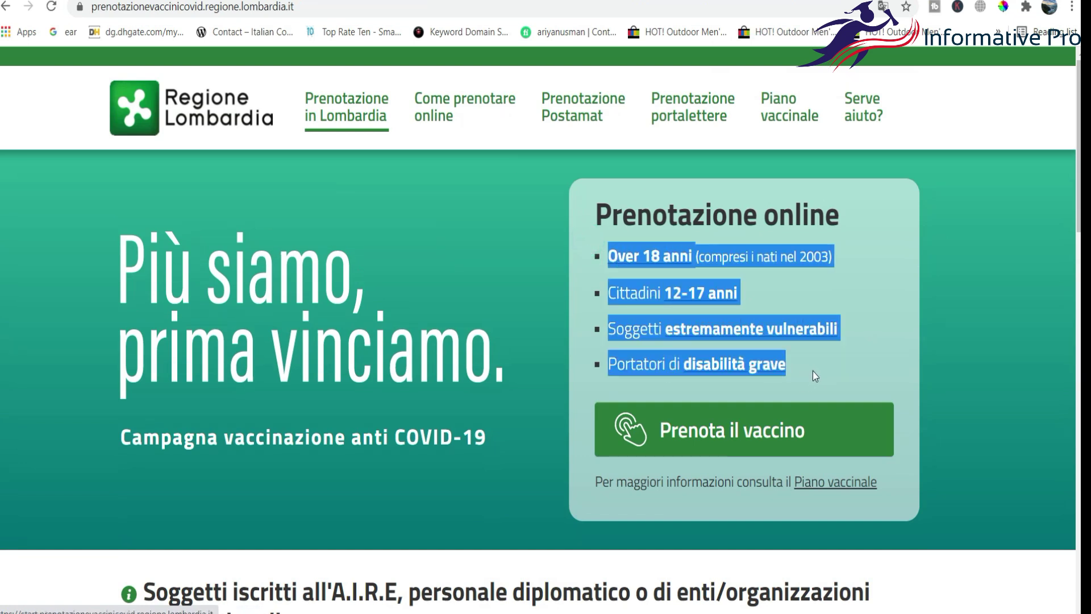
pyautogui.click(850, 263)
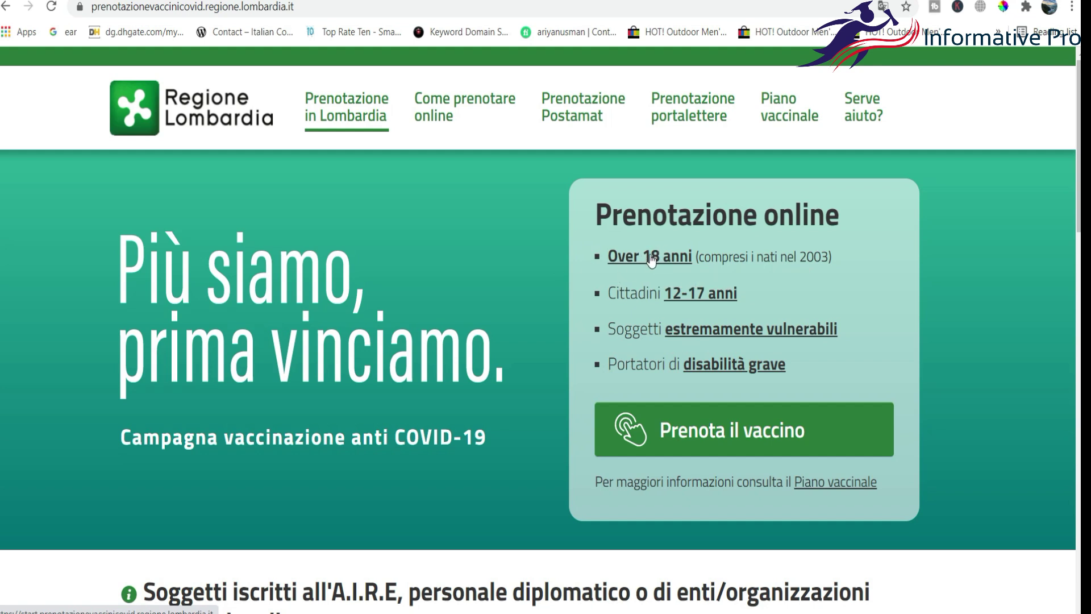
pyautogui.click(655, 261)
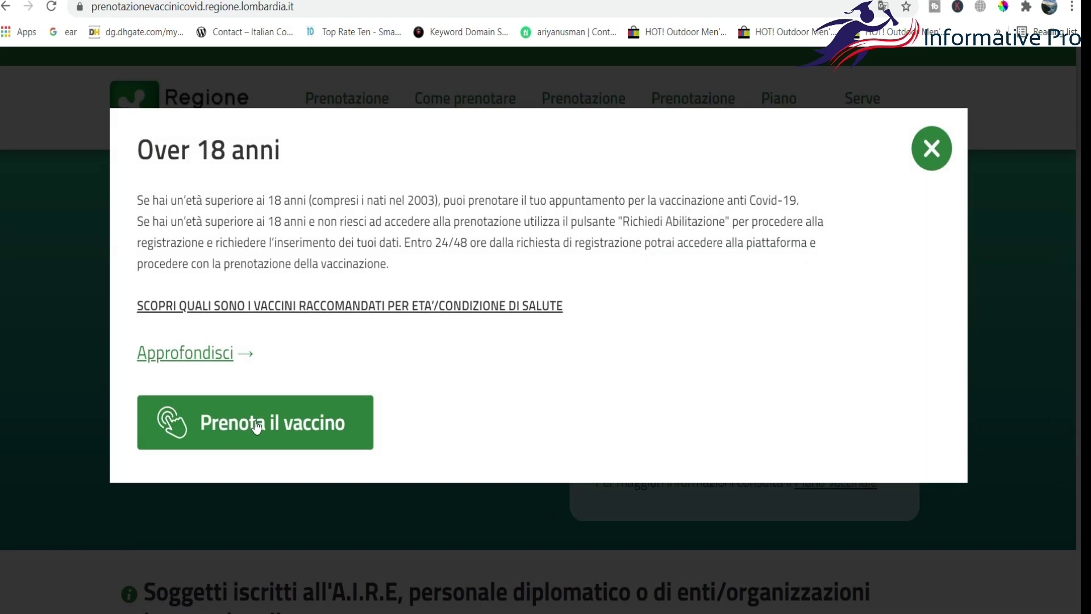
pyautogui.click(256, 426)
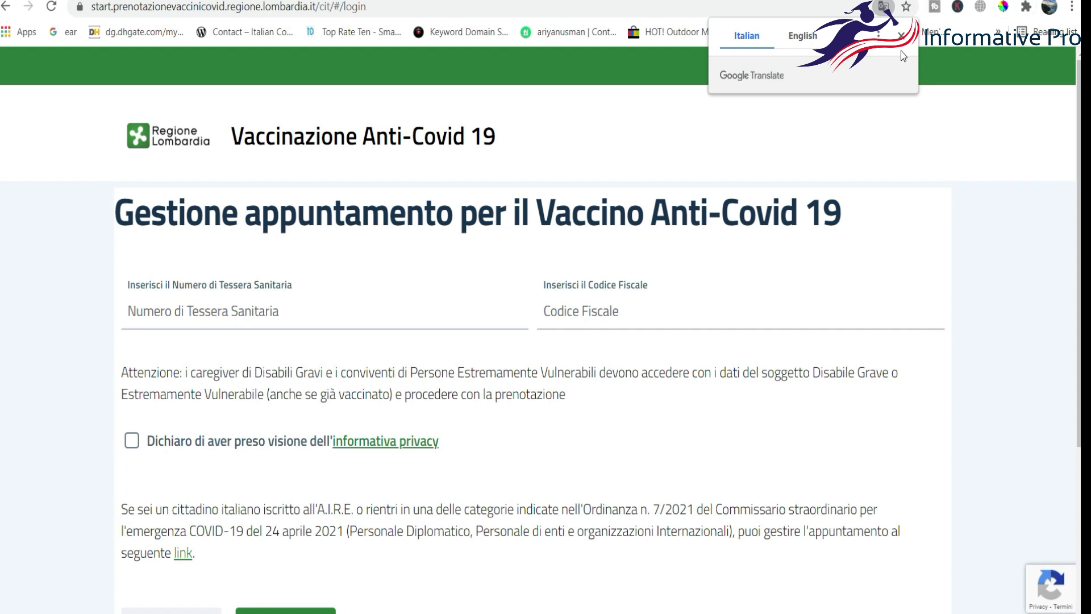
# Step: Dismiss the translation offer, enter the health card number and tax code, accept privacy, and log in
pyautogui.click(901, 36)
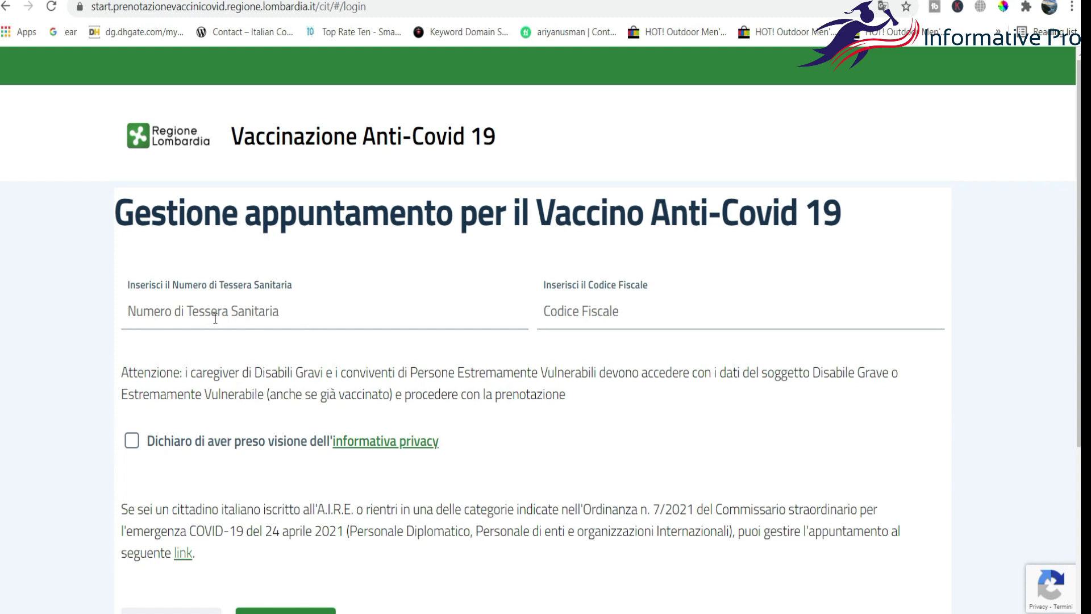
pyautogui.click(304, 310)
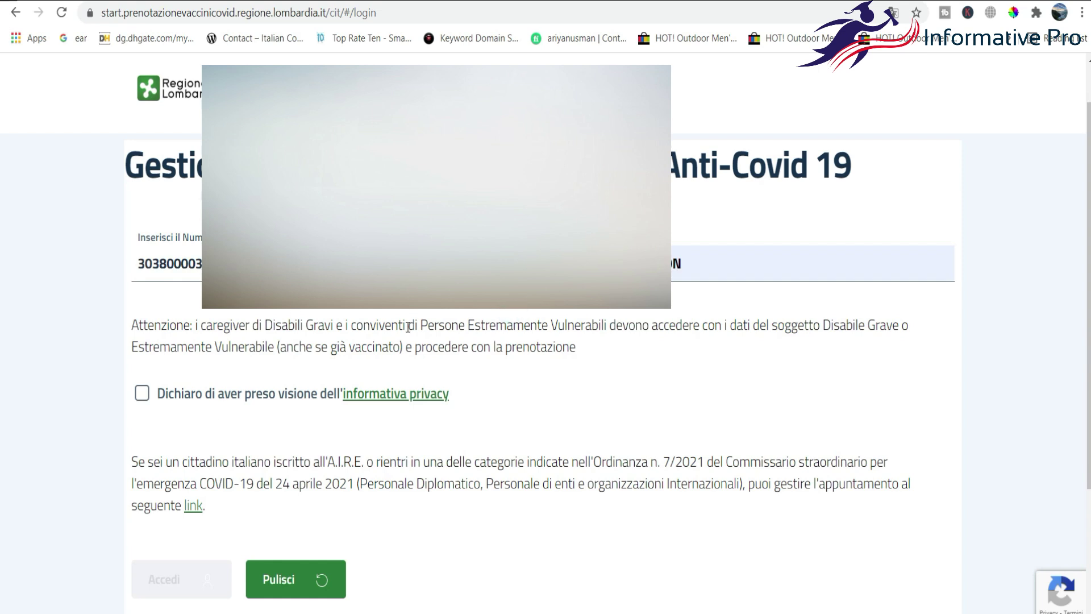
pyautogui.click(142, 394)
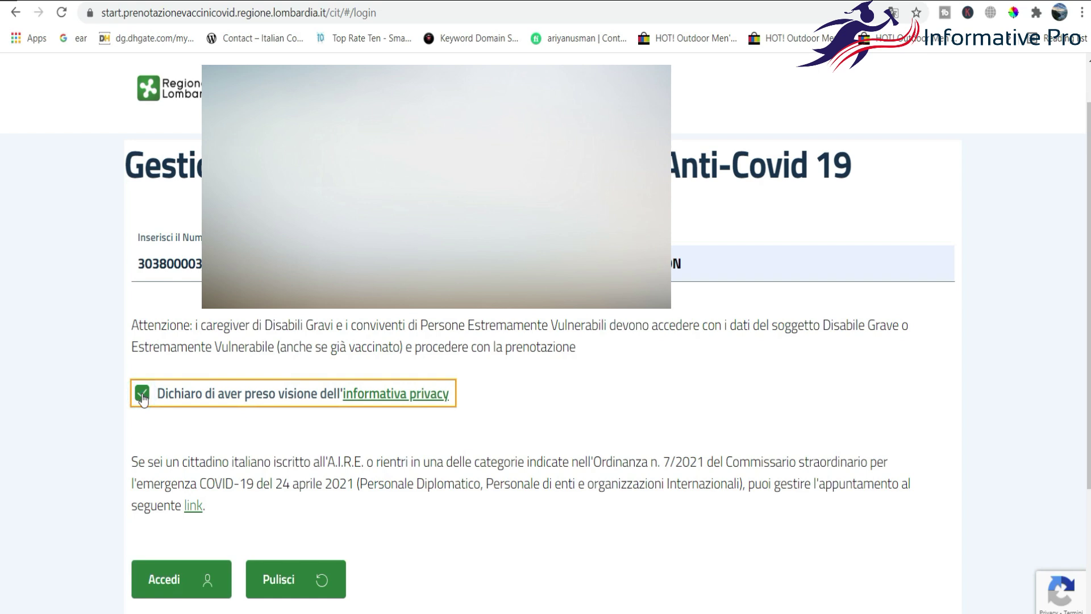
pyautogui.scroll(-3, 142, 398)
pyautogui.click(169, 392)
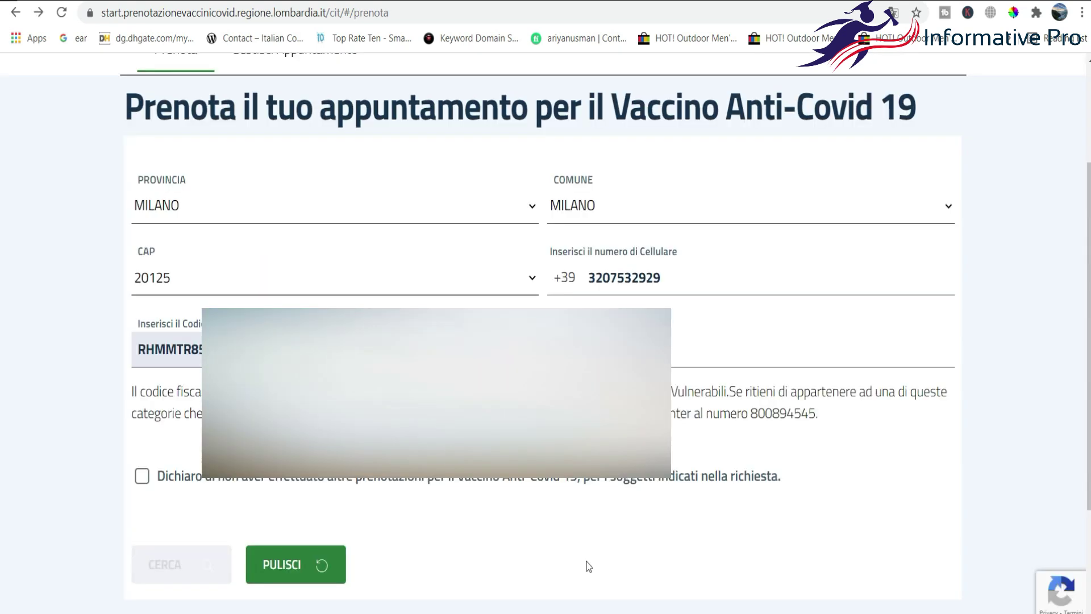
# Step: Set the location to province MILANO, municipality MILANO and postal code 20125
pyautogui.scroll(1, 353, 268)
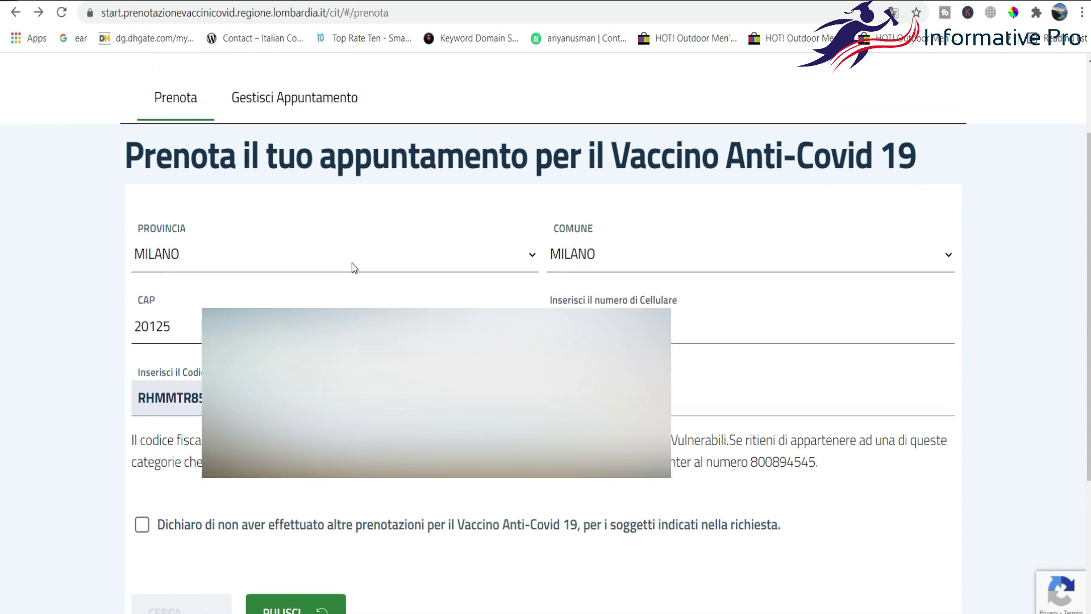
pyautogui.click(205, 255)
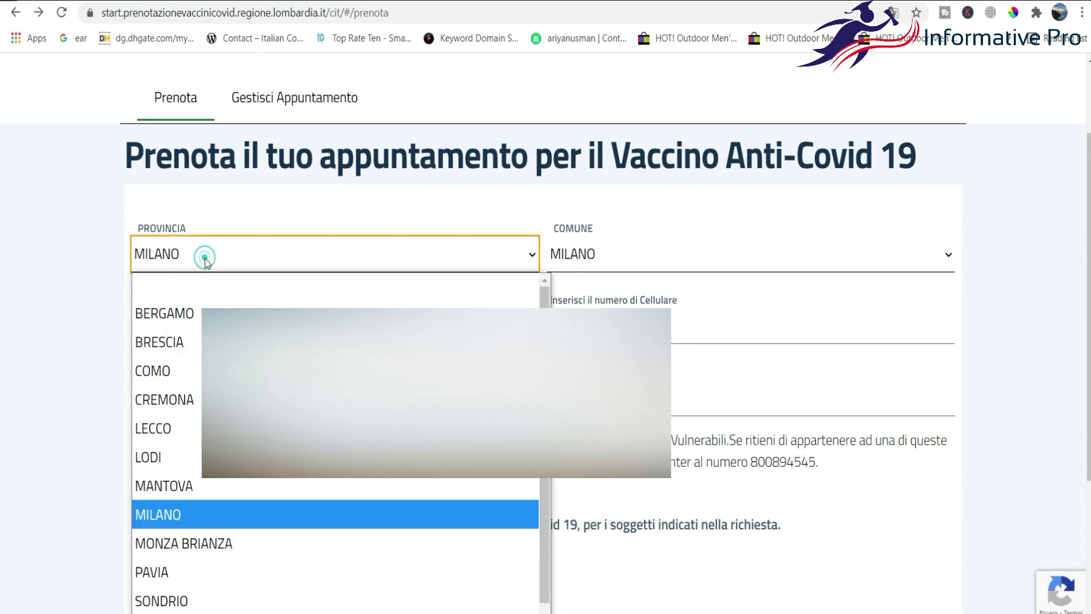
pyautogui.click(185, 515)
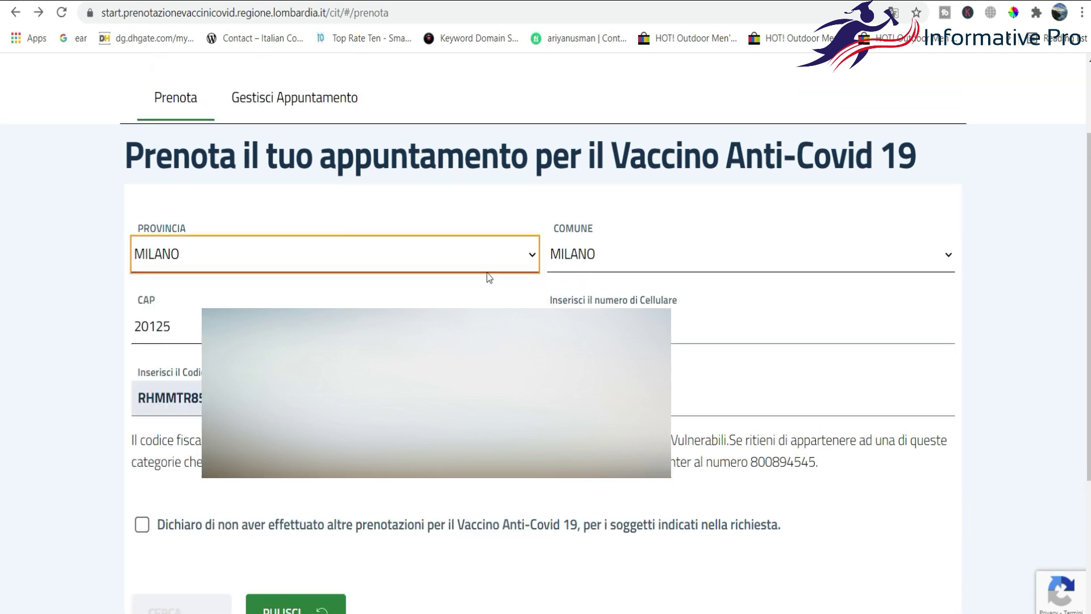
pyautogui.click(604, 257)
pyautogui.scroll(1, 745, 443)
pyautogui.scroll(-2, 745, 443)
pyautogui.scroll(1, 744, 443)
pyautogui.scroll(2, 744, 443)
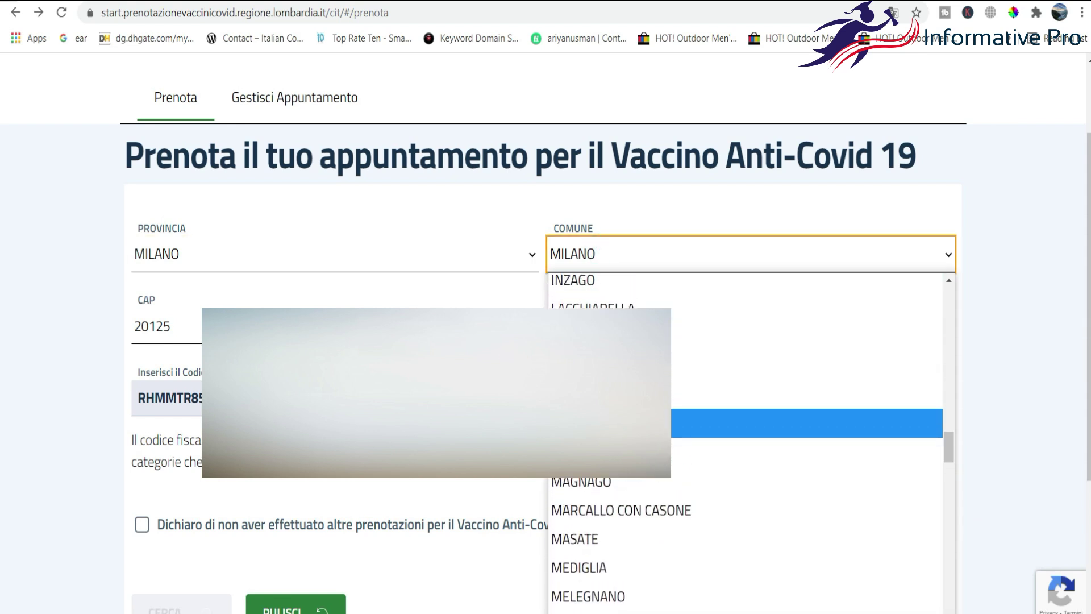
pyautogui.scroll(-3, 744, 444)
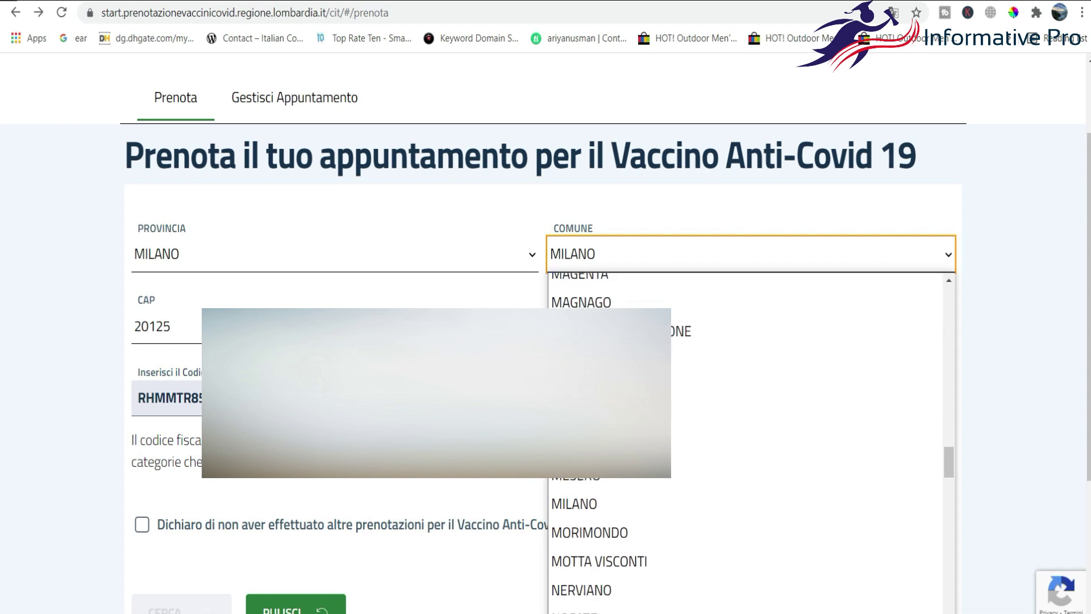
pyautogui.click(614, 501)
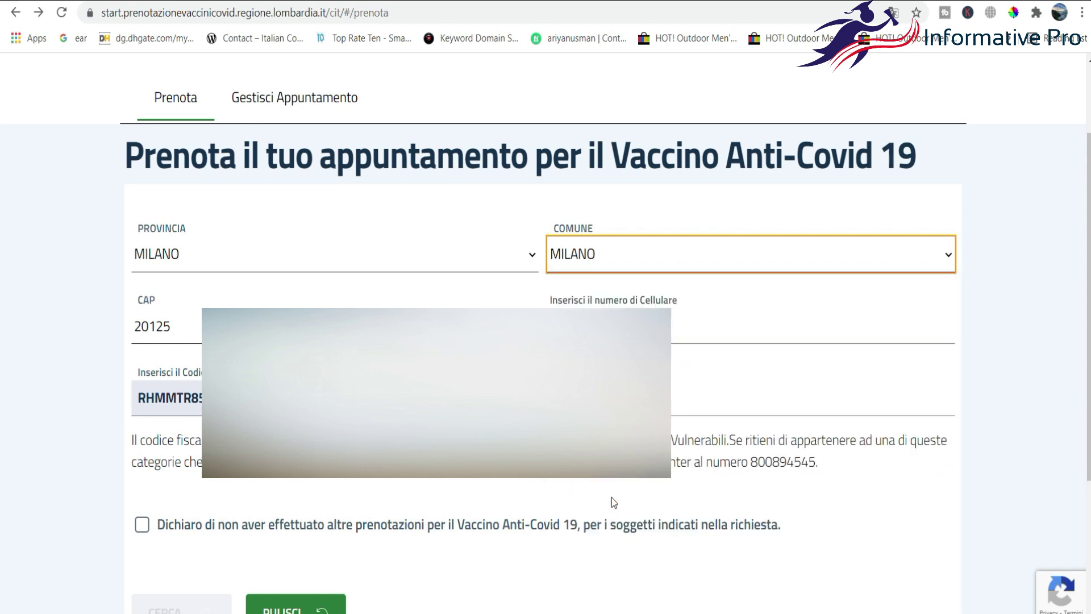
pyautogui.click(187, 331)
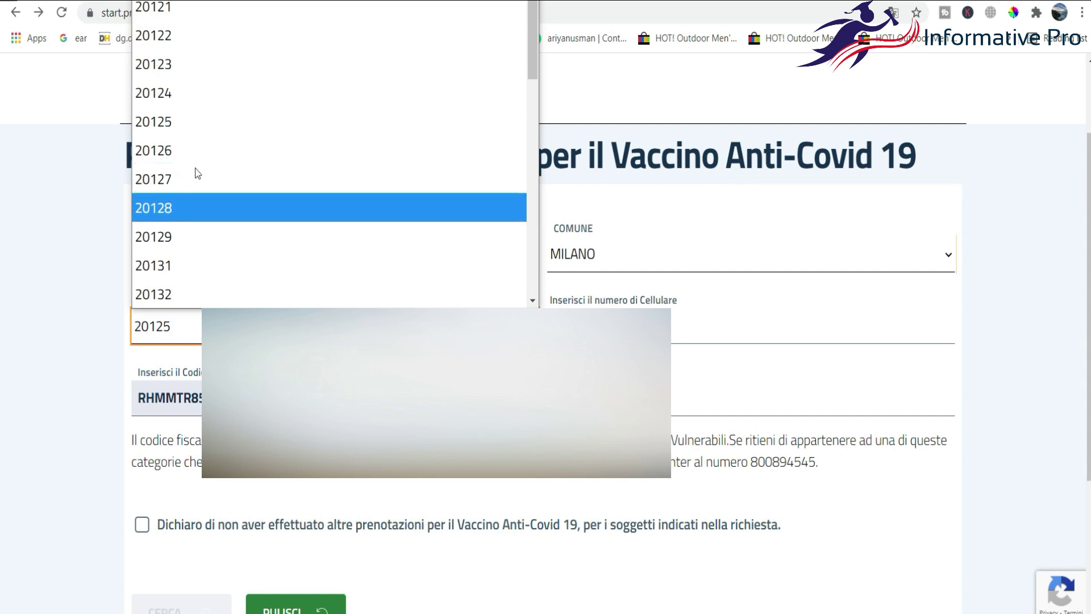
pyautogui.click(67, 309)
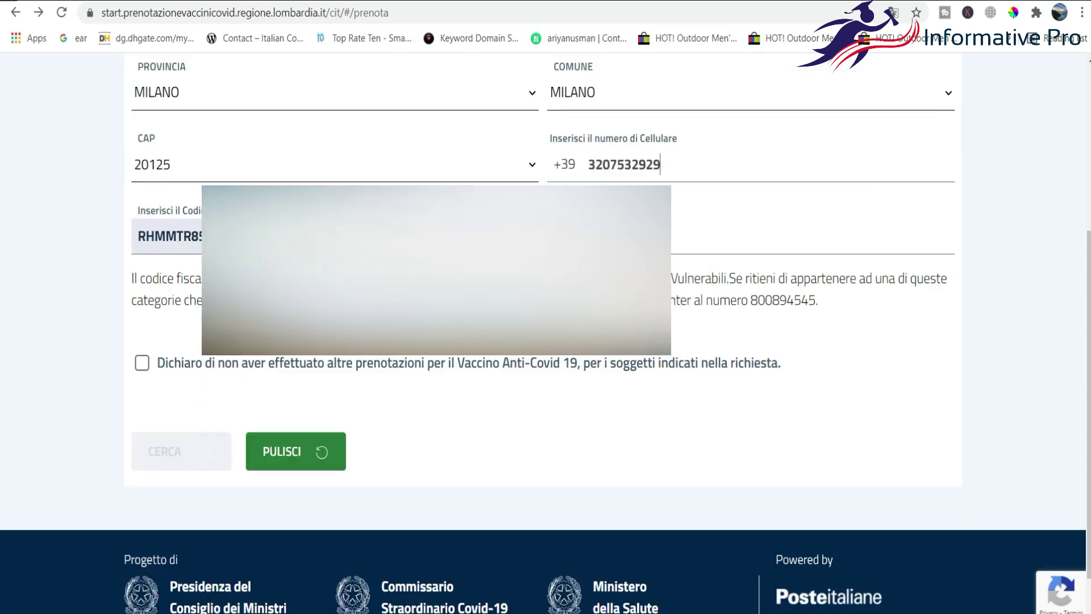
# Step: Accept the data declaration and search for available vaccination slots
pyautogui.scroll(-1, 546, 307)
pyautogui.click(141, 300)
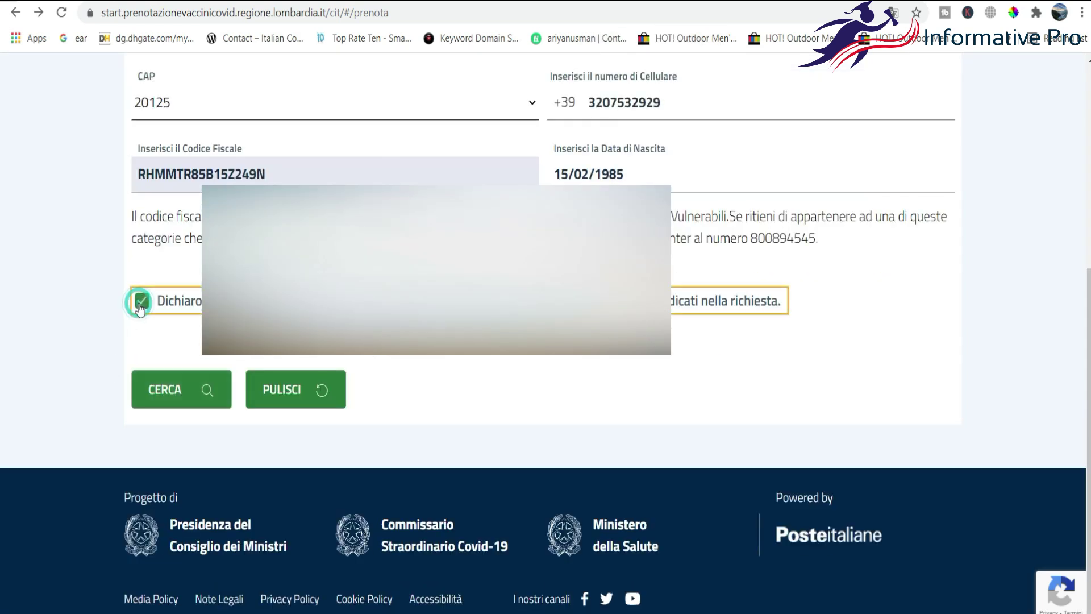
pyautogui.click(167, 390)
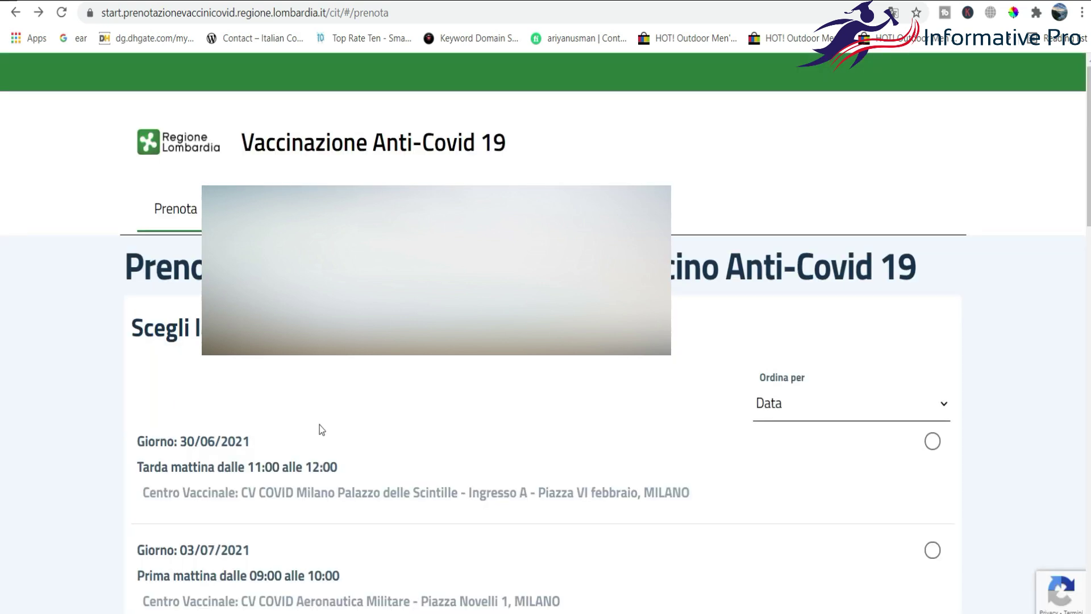
# Step: Select the 05/07/2021 18:00–19:00 slot at Palazzo delle Scintille
pyautogui.scroll(-3, 321, 430)
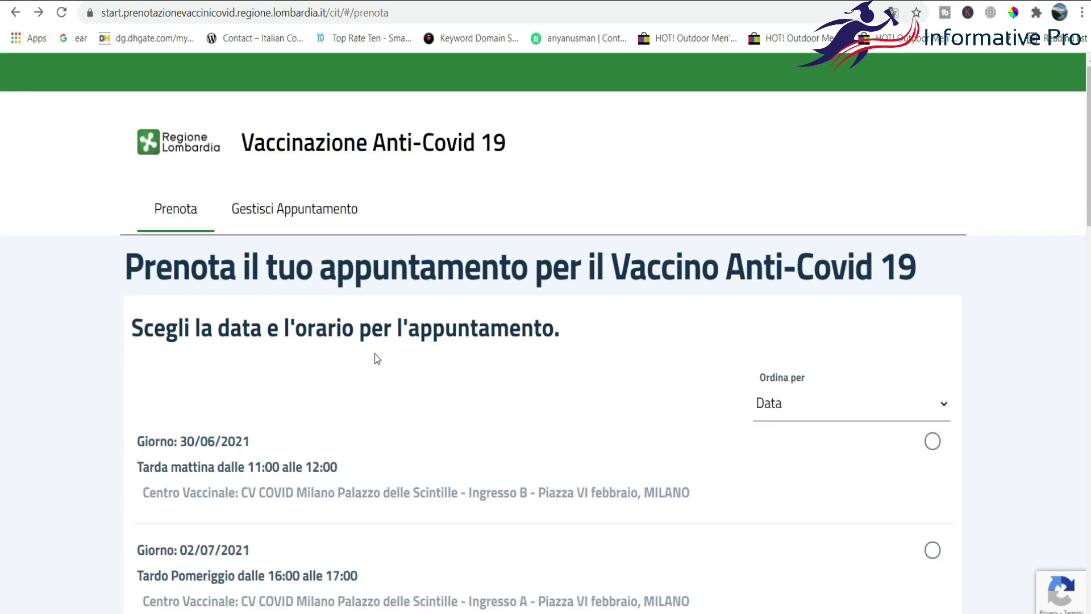
pyautogui.scroll(-3, 376, 358)
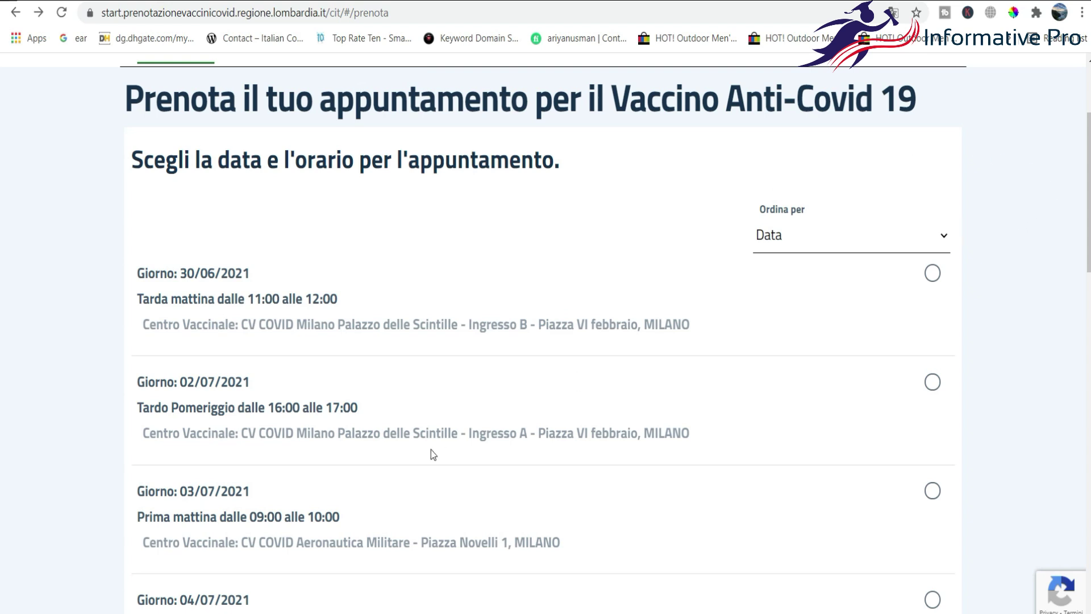
pyautogui.scroll(-3, 432, 455)
pyautogui.scroll(-1, 431, 454)
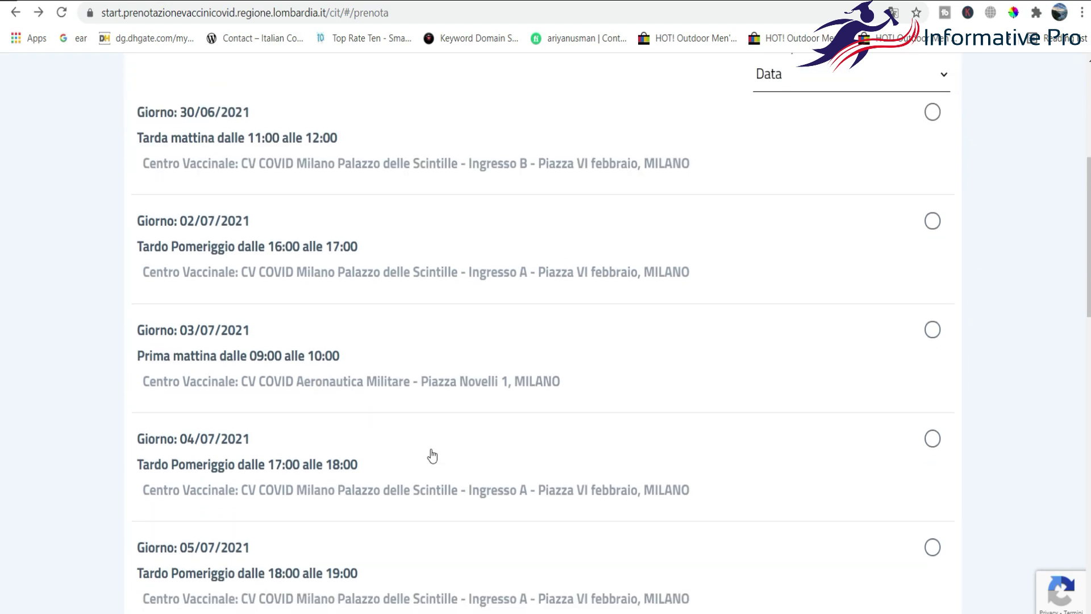
pyautogui.scroll(-2, 432, 455)
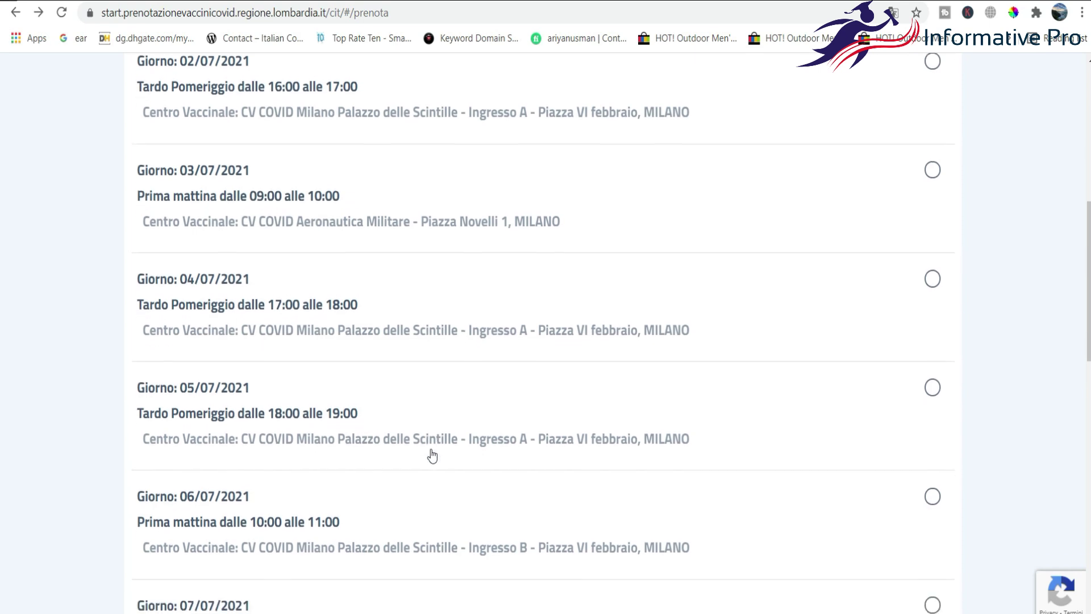
pyautogui.scroll(6, 432, 330)
pyautogui.scroll(-6, 427, 309)
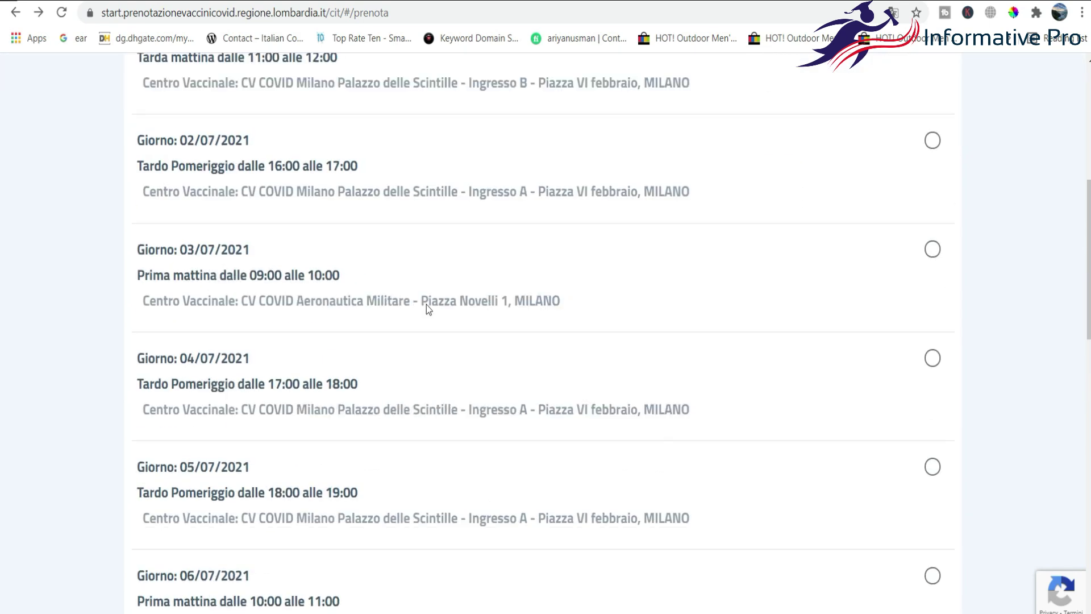
pyautogui.scroll(-2, 427, 310)
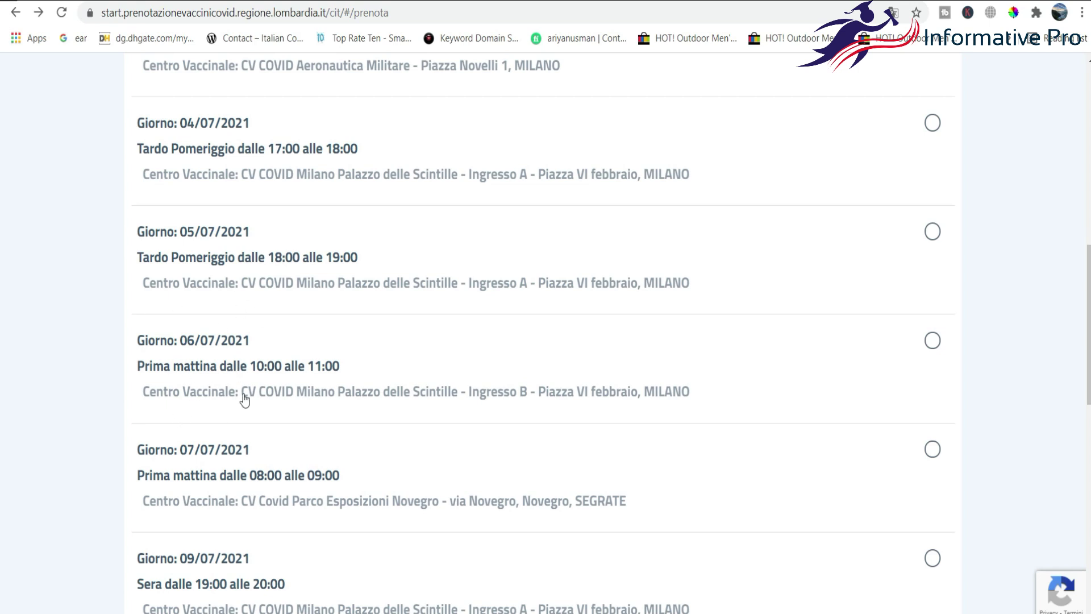
pyautogui.click(195, 265)
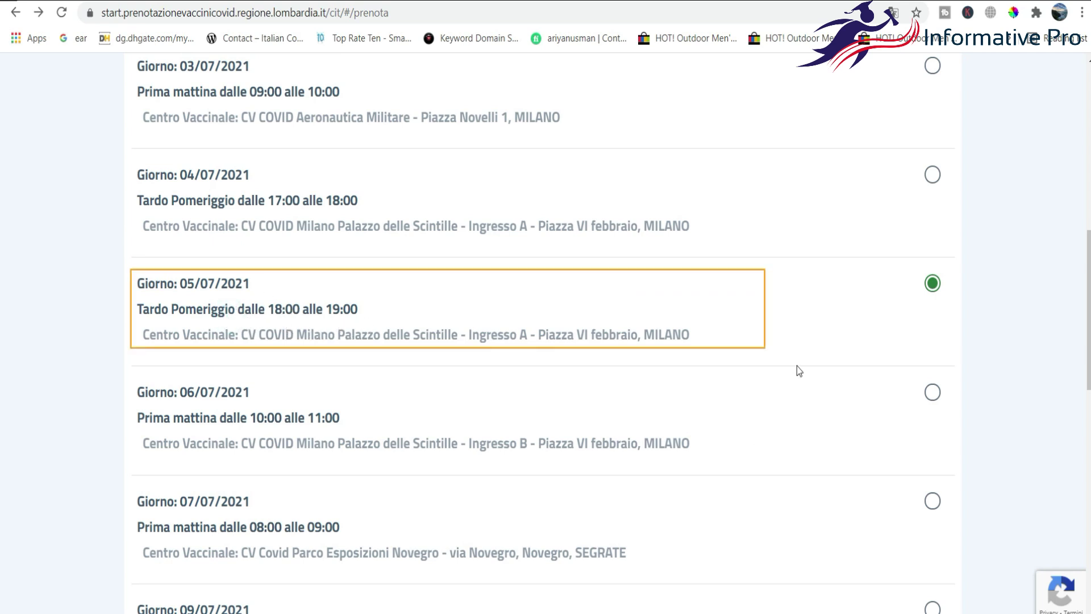
# Step: Confirm the chosen slot and agree to the second-dose notice with SI
pyautogui.scroll(-3, 797, 366)
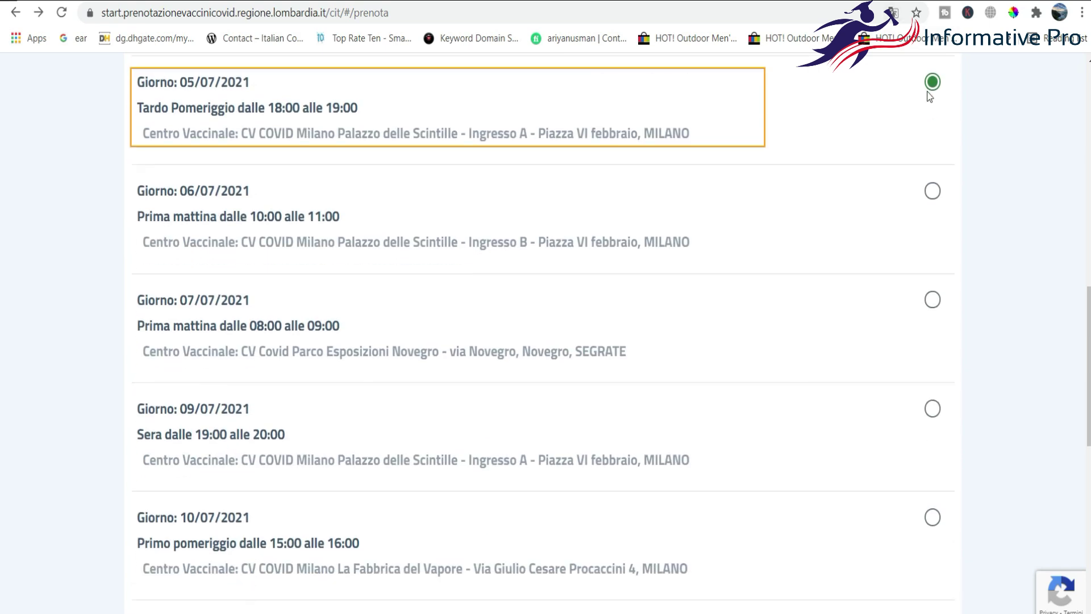
pyautogui.scroll(-8, 929, 97)
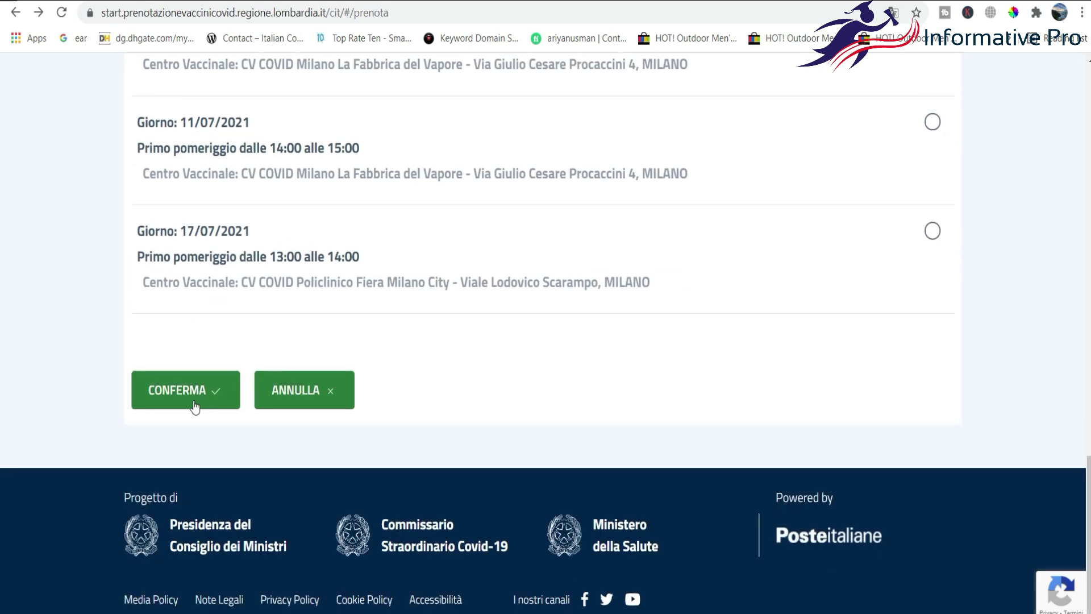
pyautogui.click(194, 404)
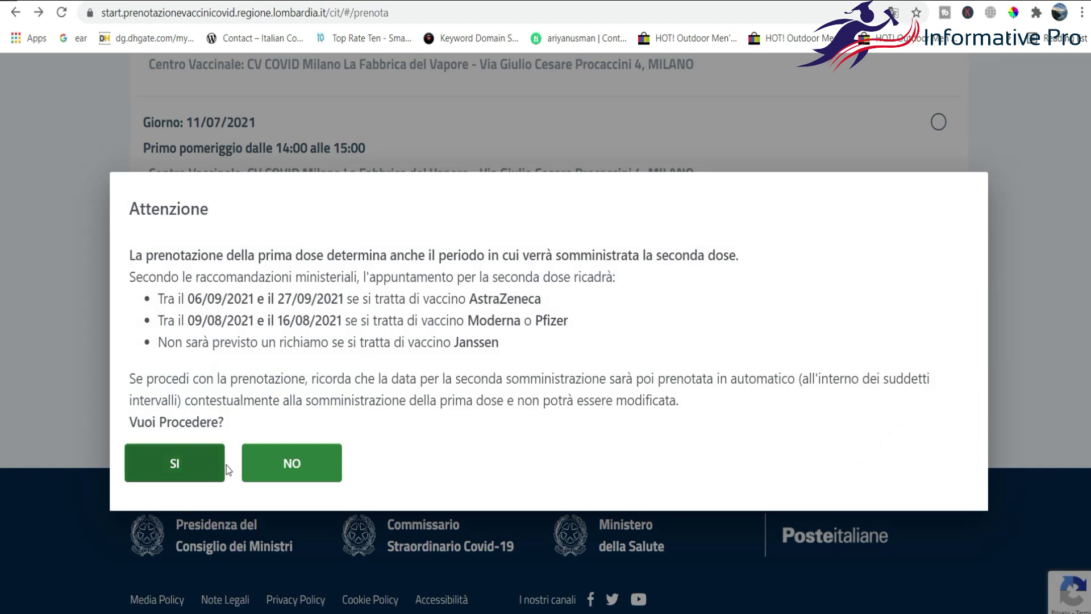
pyautogui.click(194, 460)
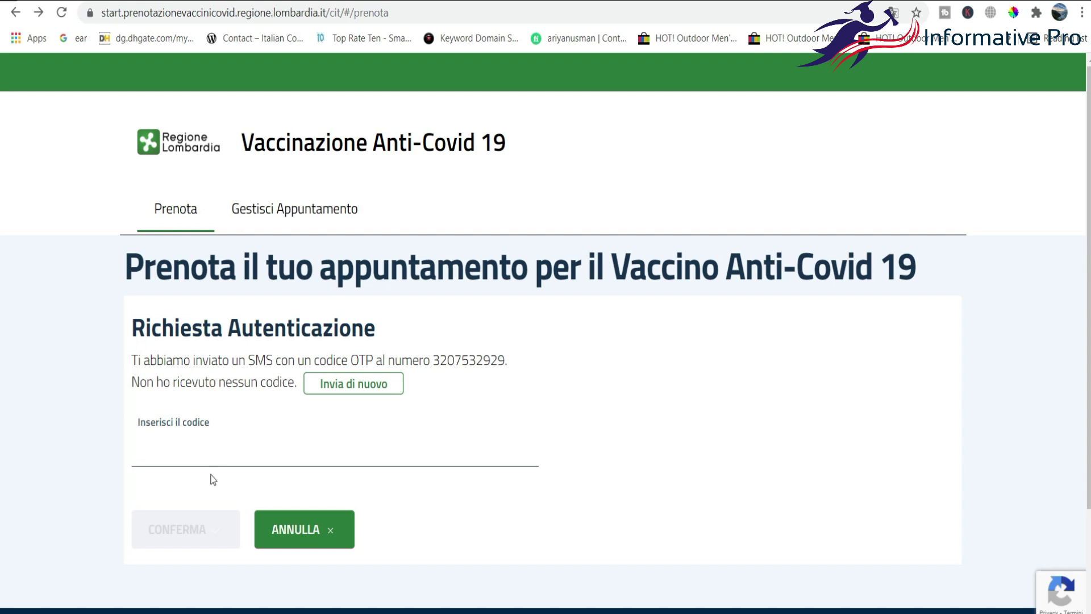
# Step: Enter the OTP code received by SMS and confirm it to show the booking details
pyautogui.click(195, 443)
pyautogui.click(195, 443)
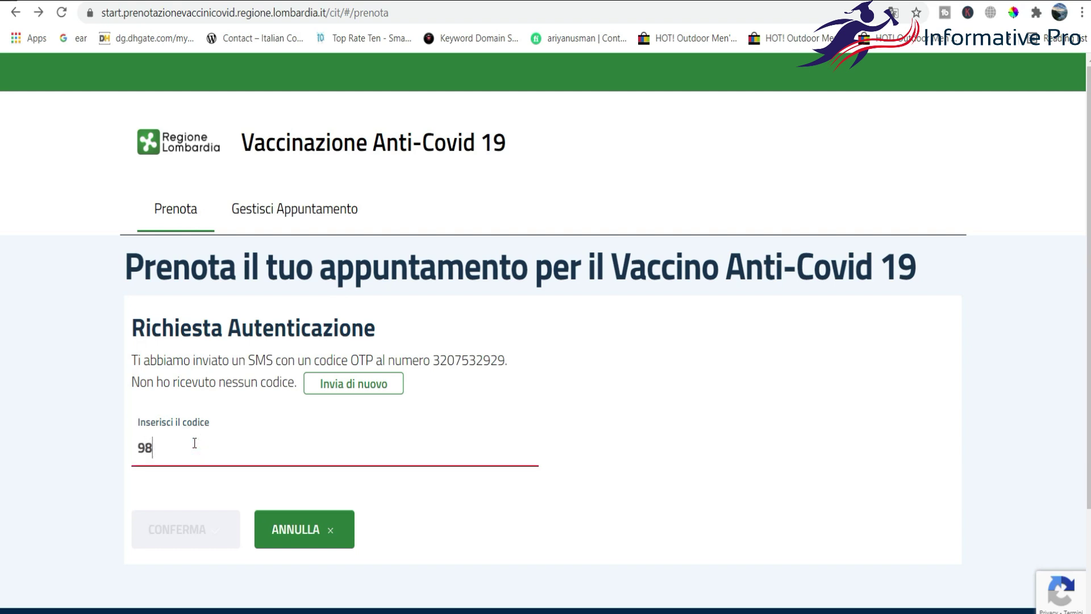
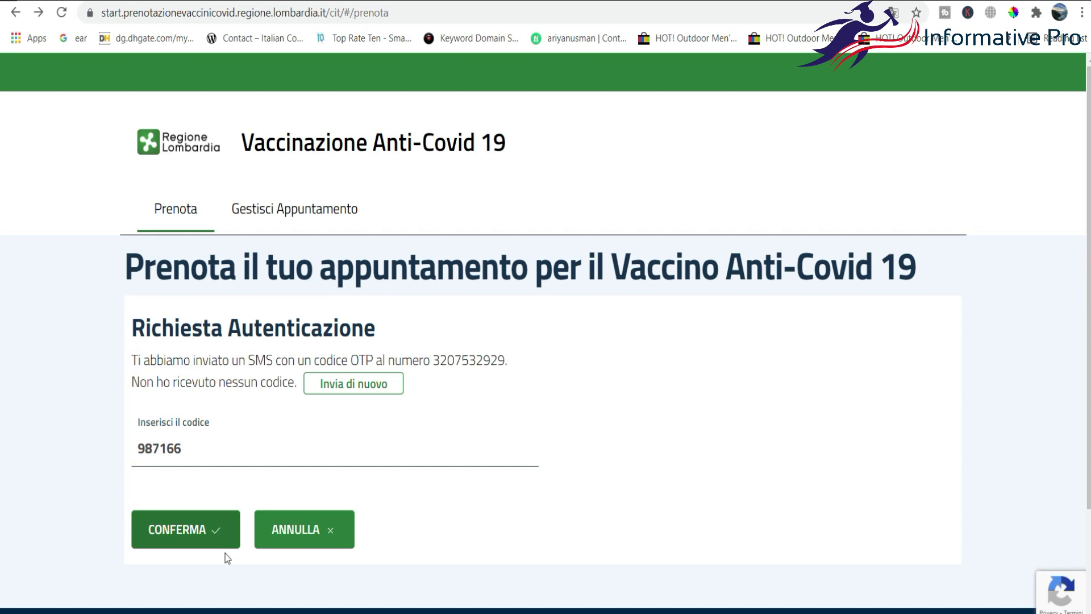
pyautogui.click(193, 536)
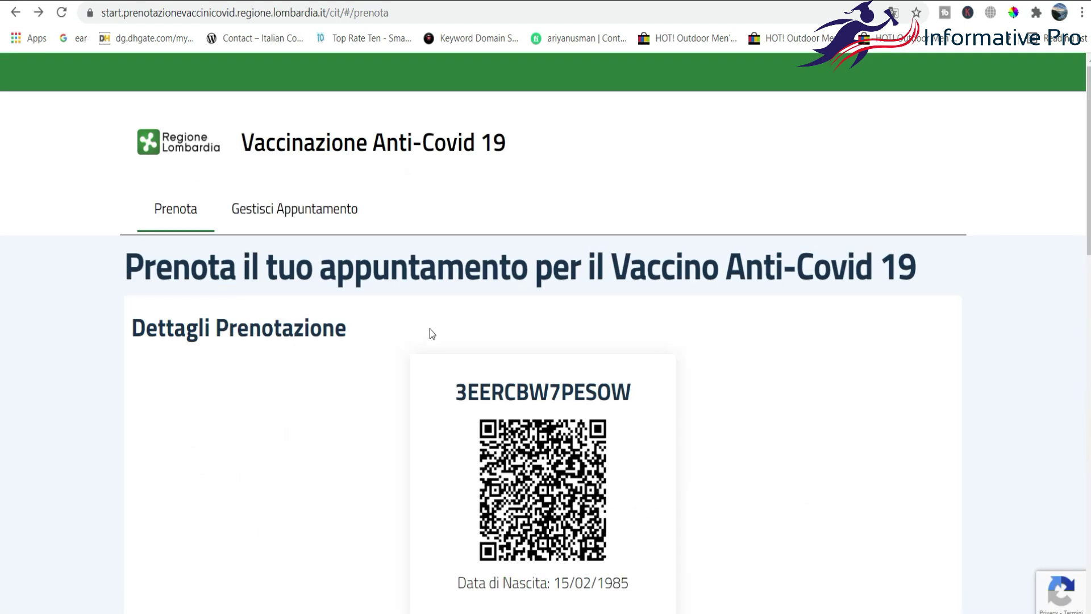
# Step: Print the Dettagli Prenotazione page with Microsoft Print to PDF, saving it in Downloads
pyautogui.scroll(-10, 430, 329)
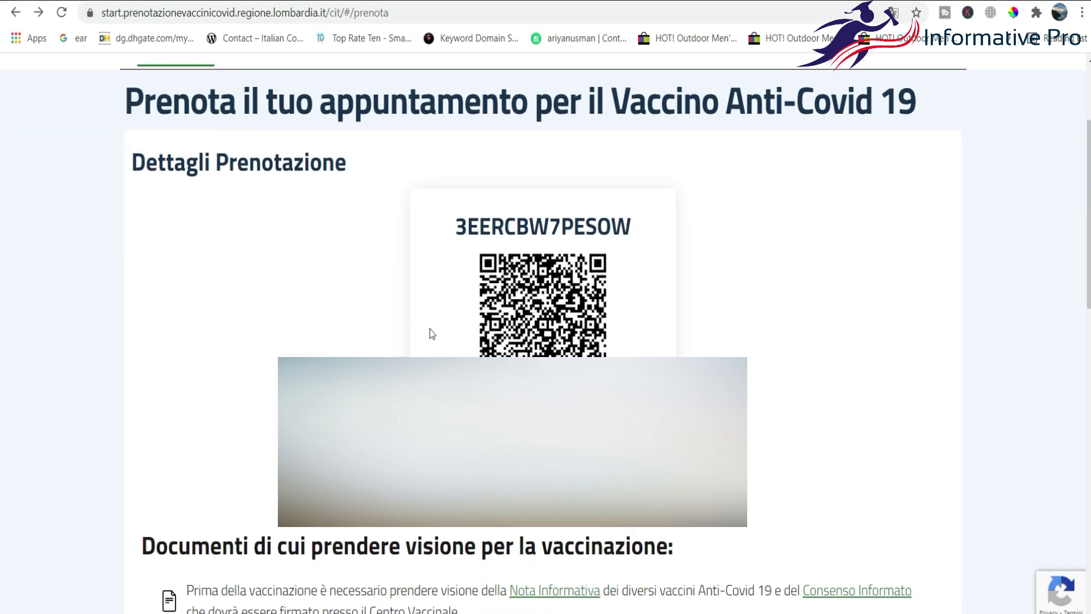
pyautogui.scroll(-8, 430, 328)
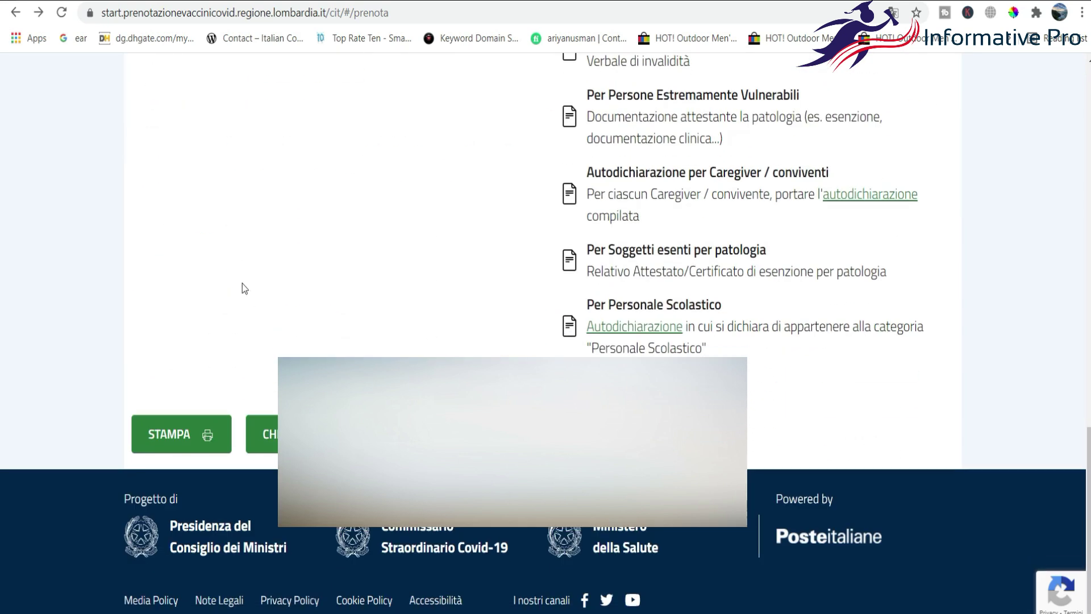
pyautogui.scroll(5, 242, 285)
pyautogui.scroll(3, 242, 285)
pyautogui.scroll(-8, 242, 284)
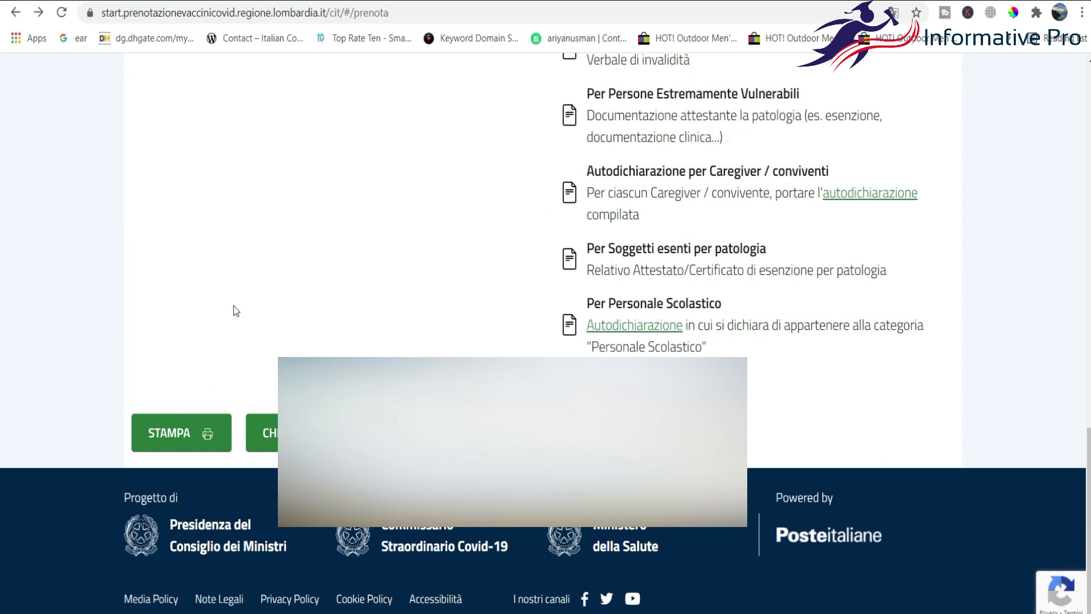
pyautogui.click(169, 440)
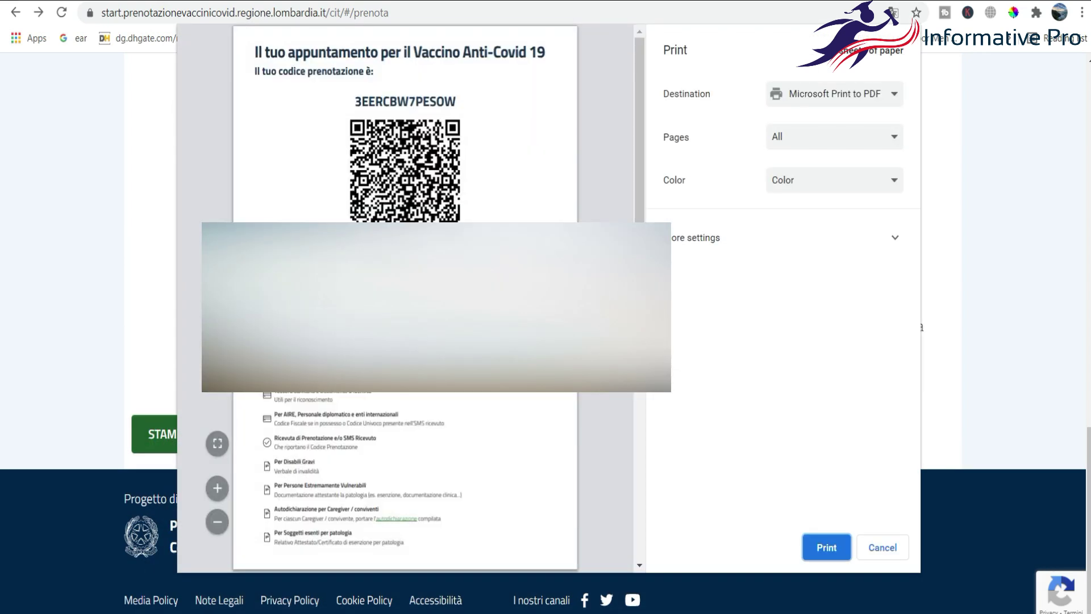
pyautogui.click(826, 551)
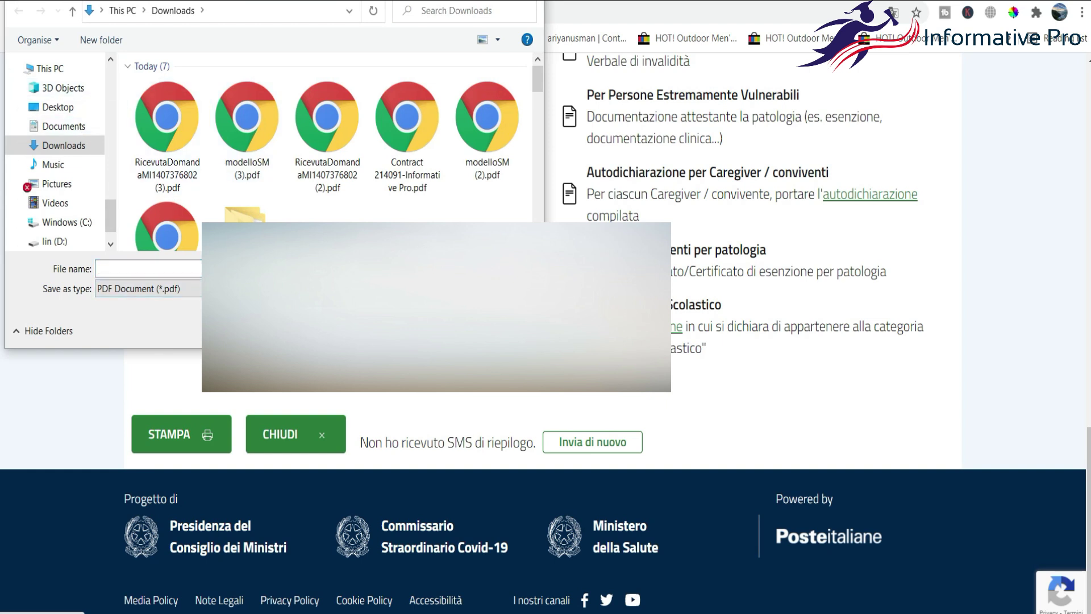
pyautogui.click(432, 329)
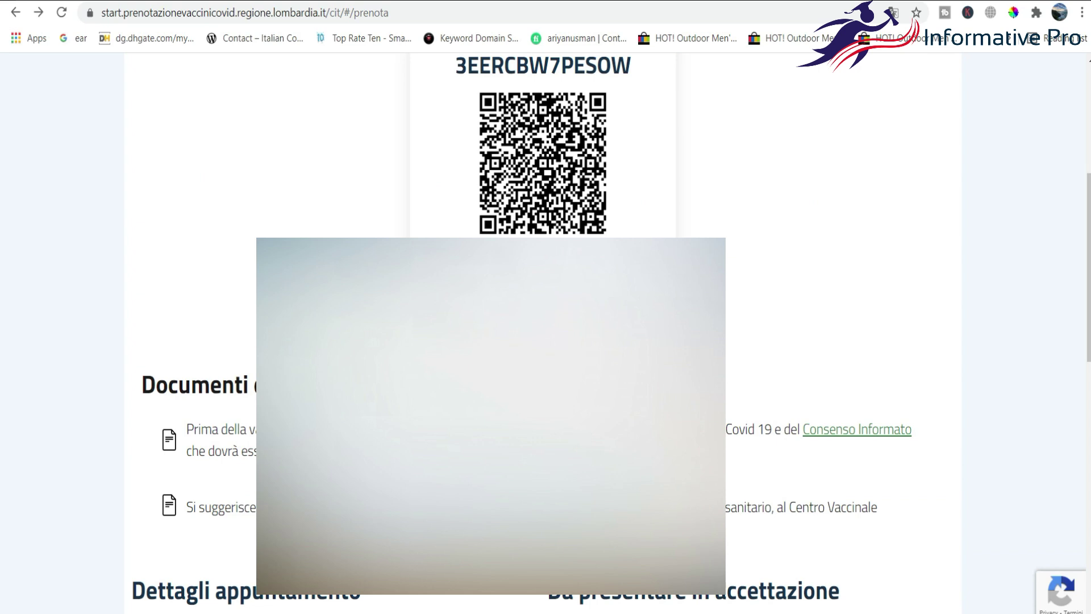
pyautogui.scroll(6, 909, 341)
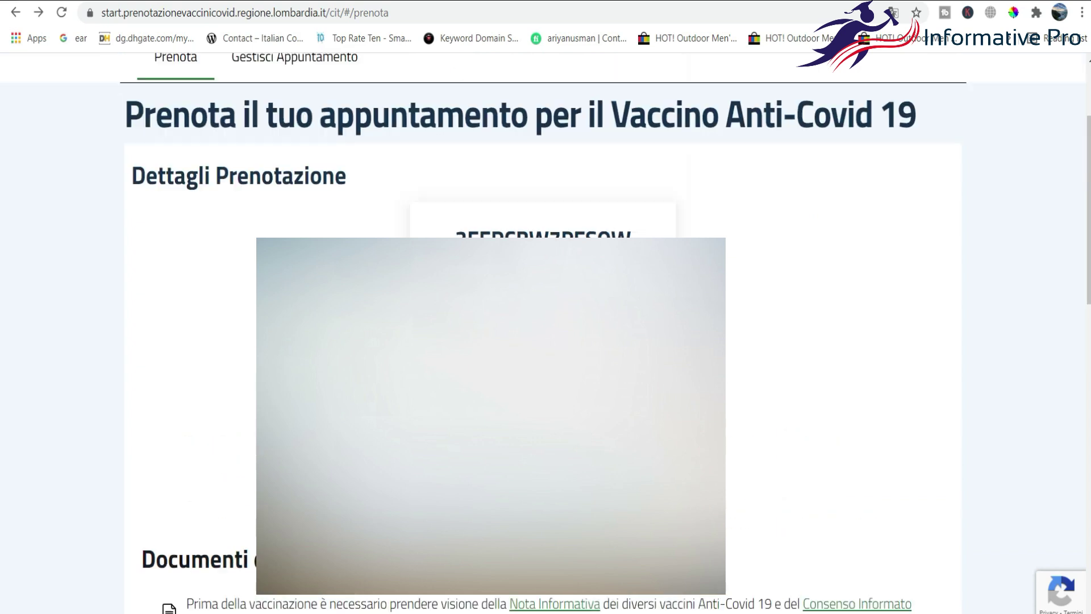